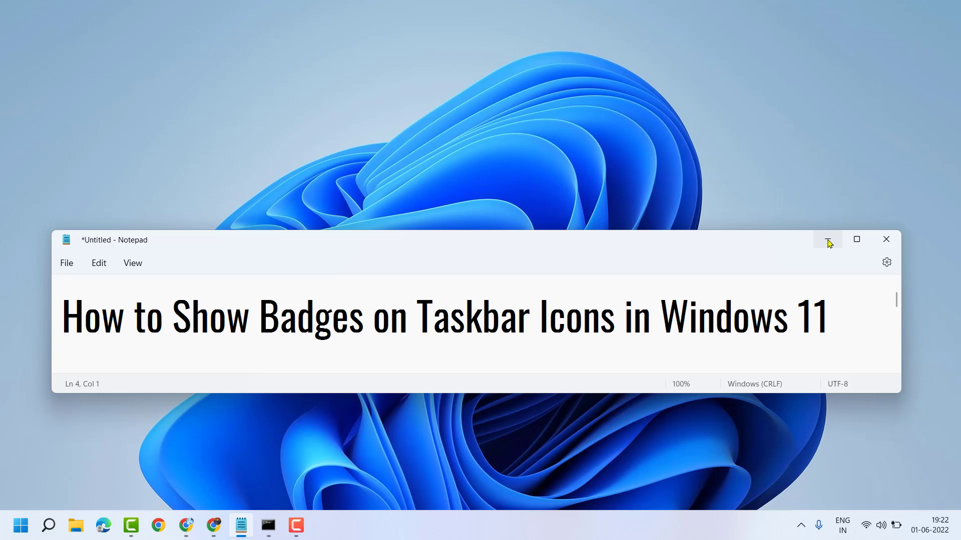
- Open the Start menu and focus its search box to look up taskbar settings
click(828, 243)
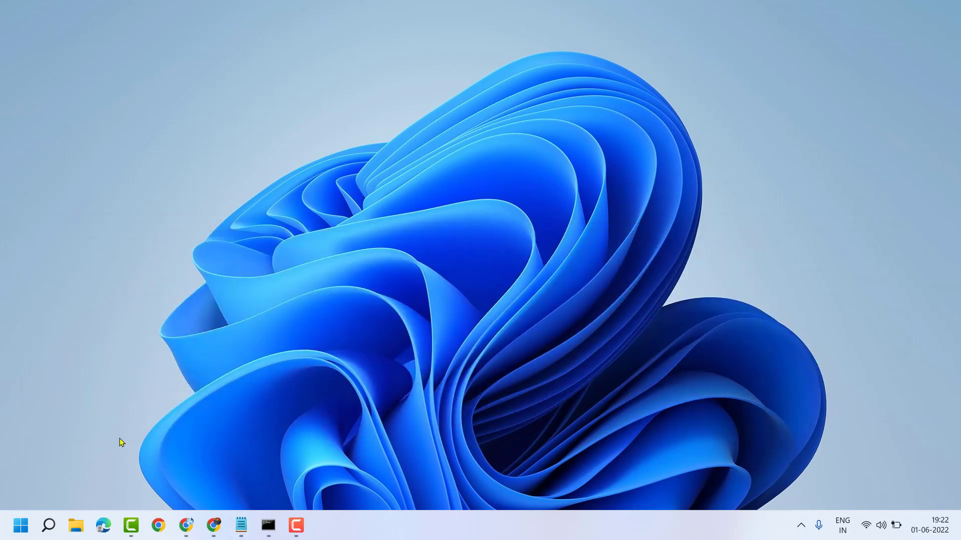
click(22, 526)
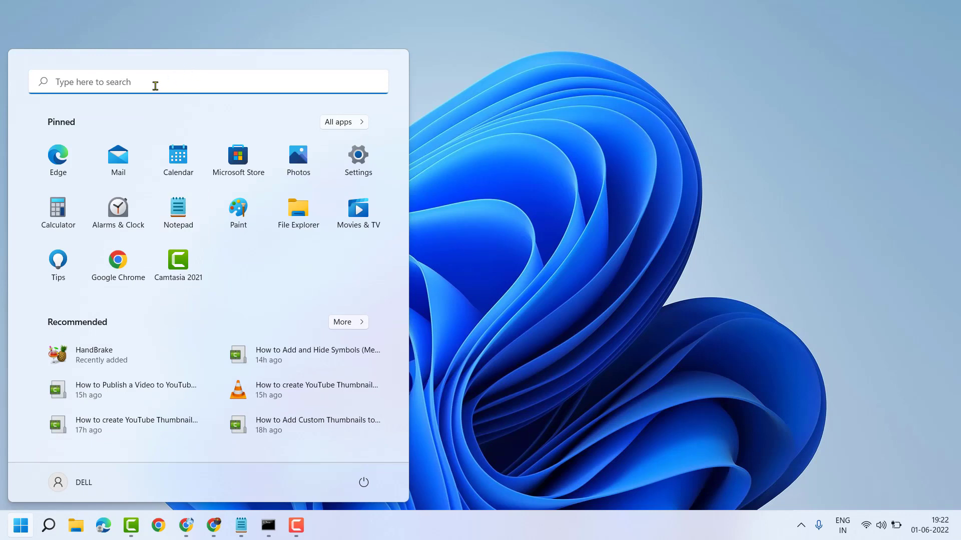
click(154, 86)
text(ta)
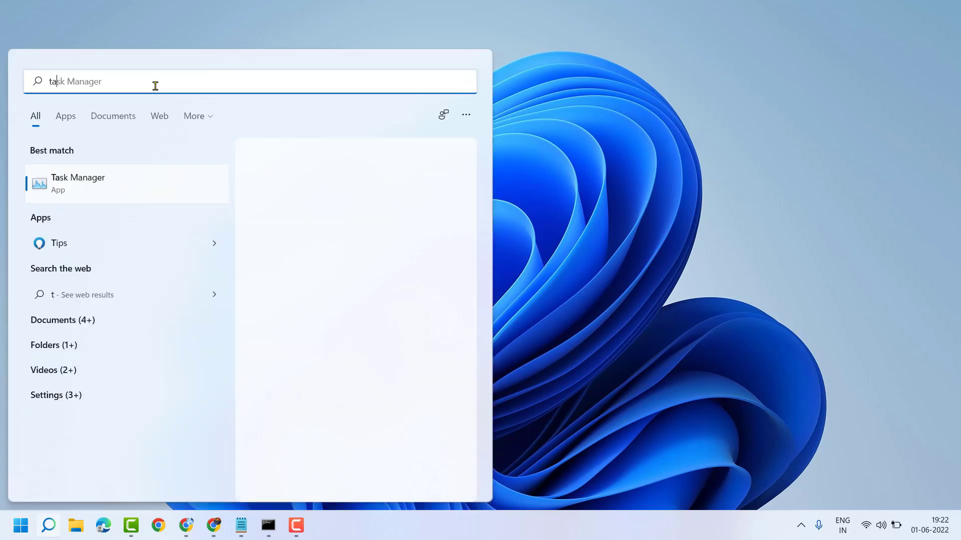
text(sk)
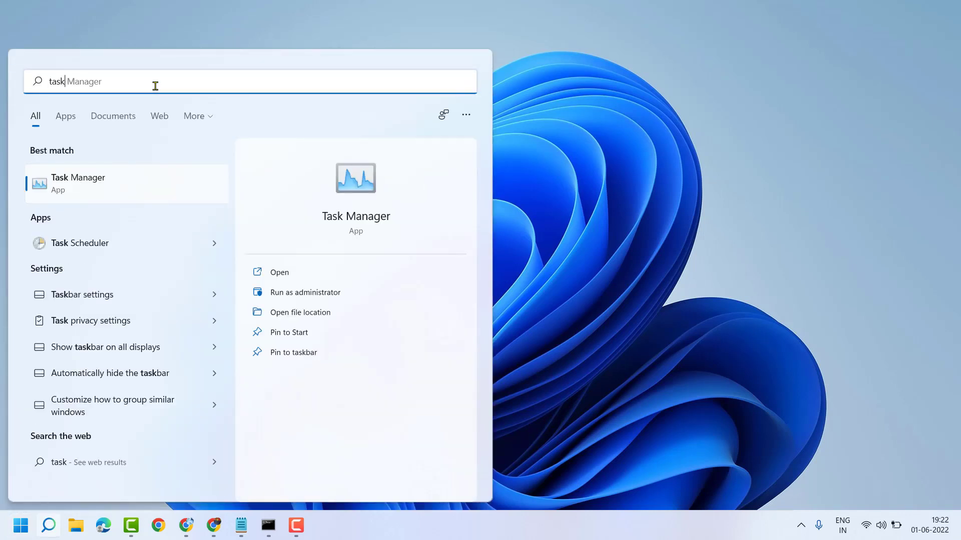
text(bar)
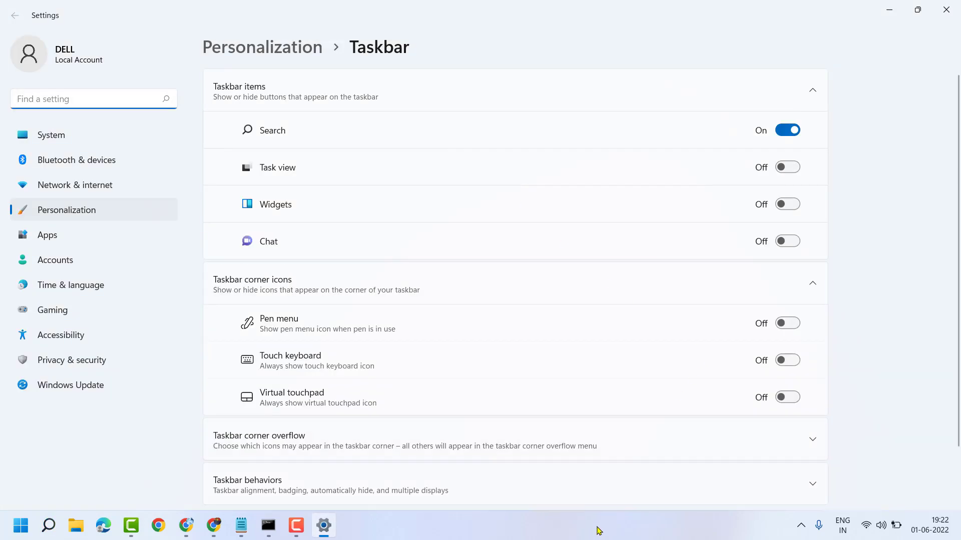
- Open Taskbar settings from the taskbar's right-click menu
right_click(586, 533)
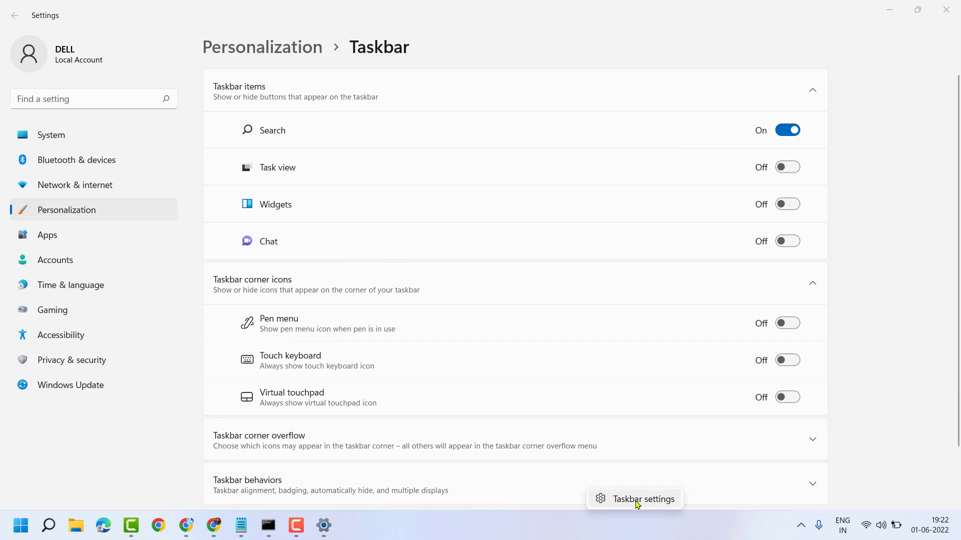
click(636, 500)
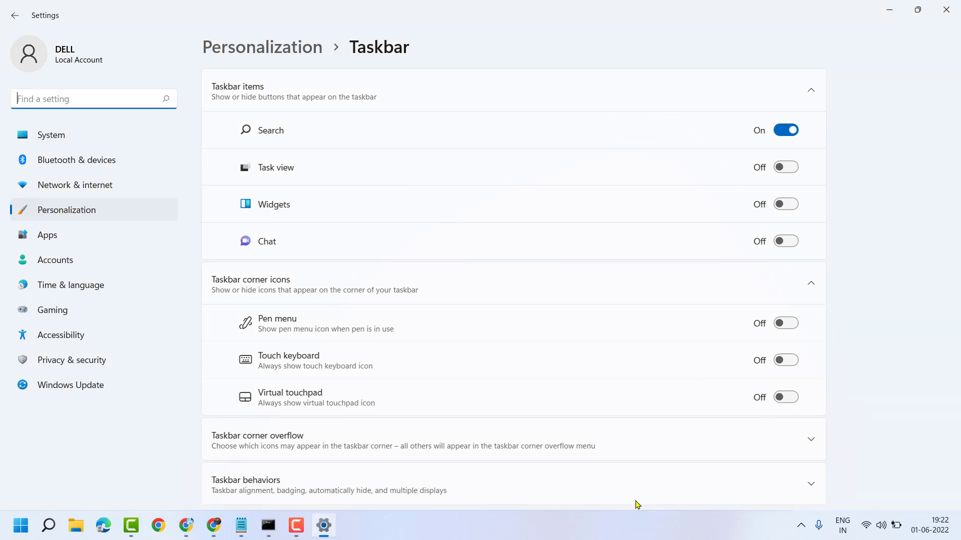
scroll(403, 363, down, 2)
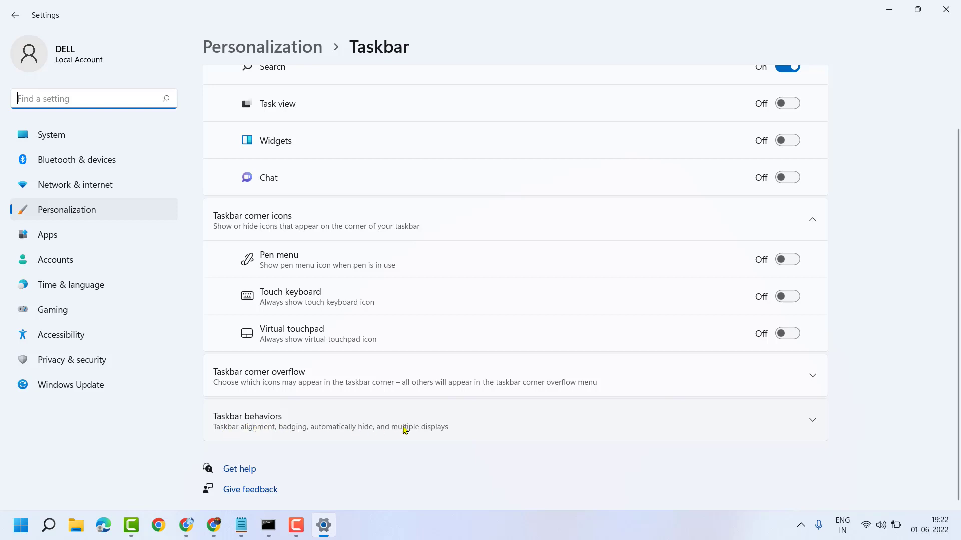
- Expand the Taskbar behaviors section to show alignment, auto-hide and badge options
click(368, 430)
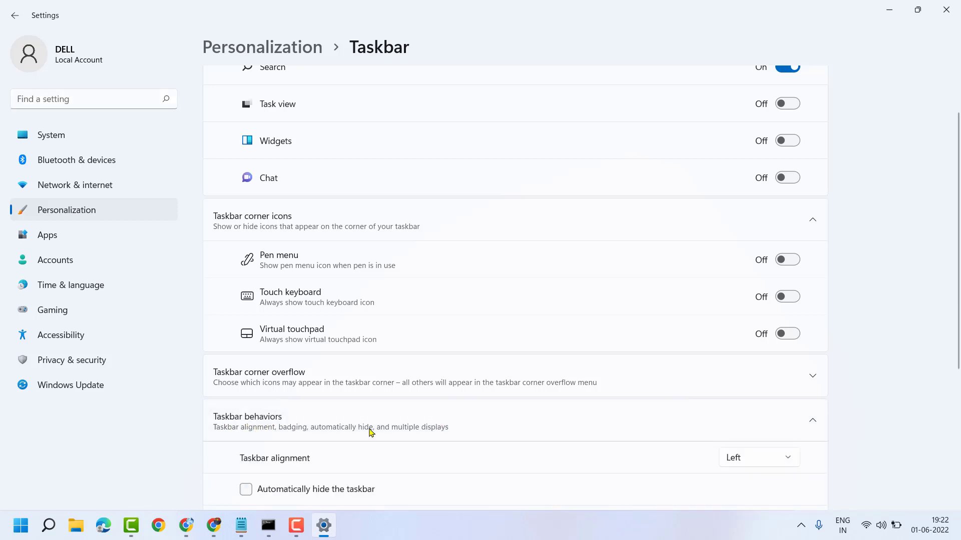
scroll(388, 344, down, 3)
scroll(389, 344, down, 2)
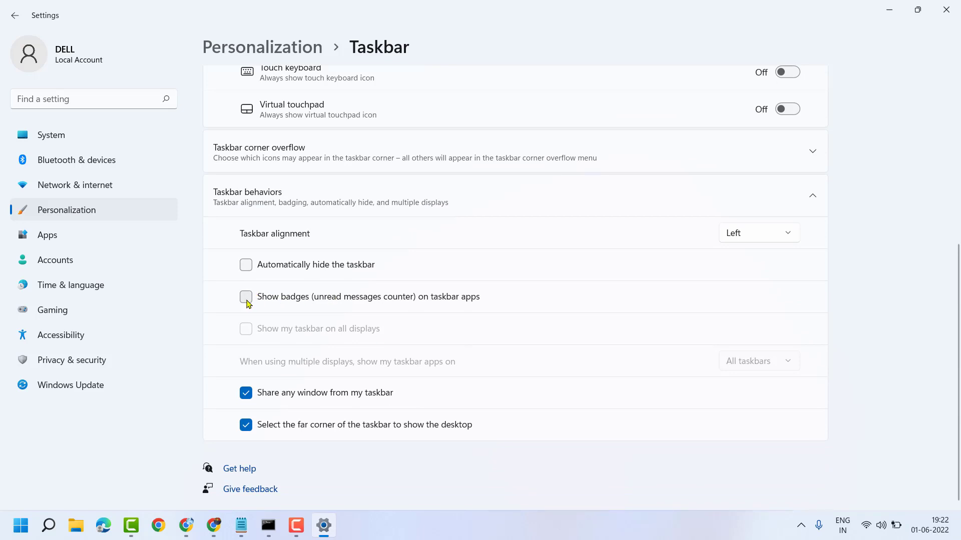
- Toggle 'Show badges (unread messages counter) on taskbar apps' several times, leaving it checked
click(247, 299)
mouse_move(186, 526)
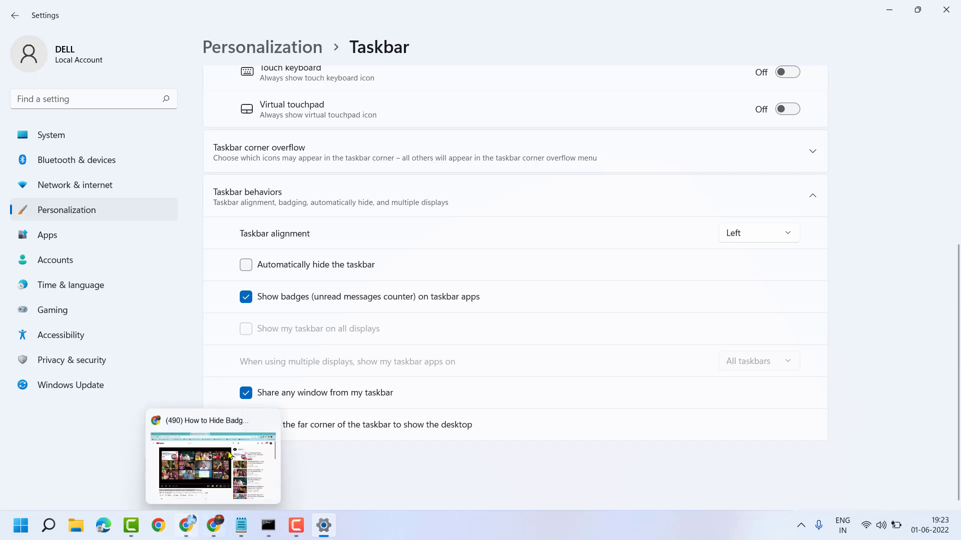
click(247, 298)
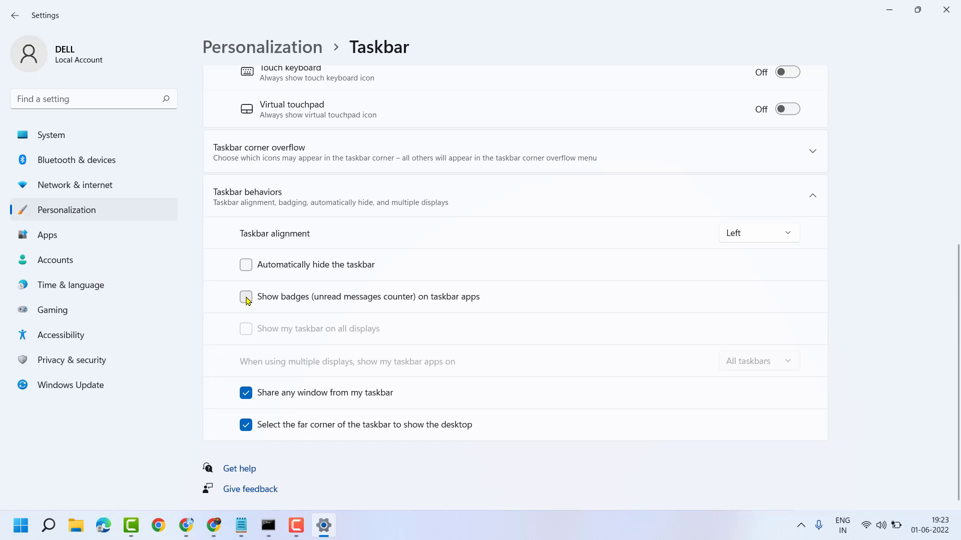
click(247, 298)
click(247, 298)
click(247, 299)
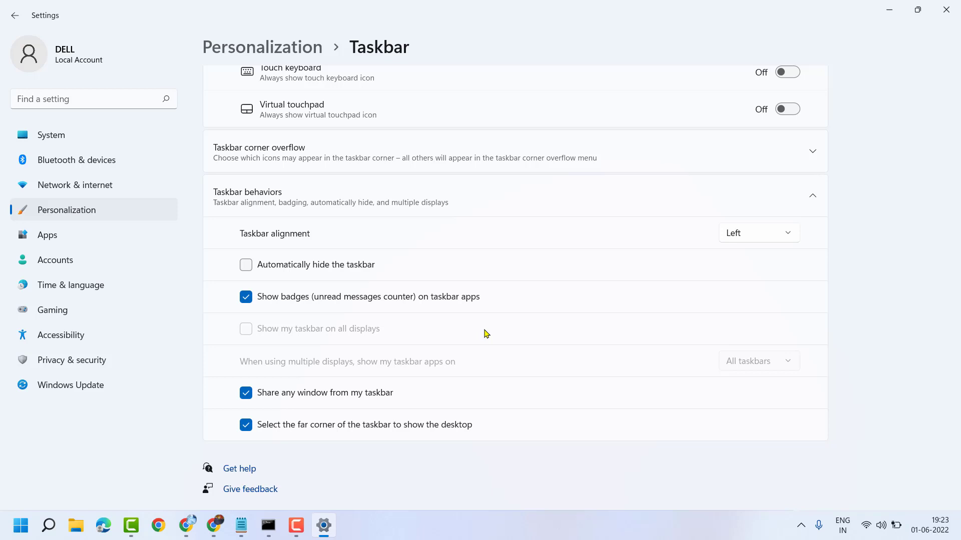
scroll(485, 334, up, 1)
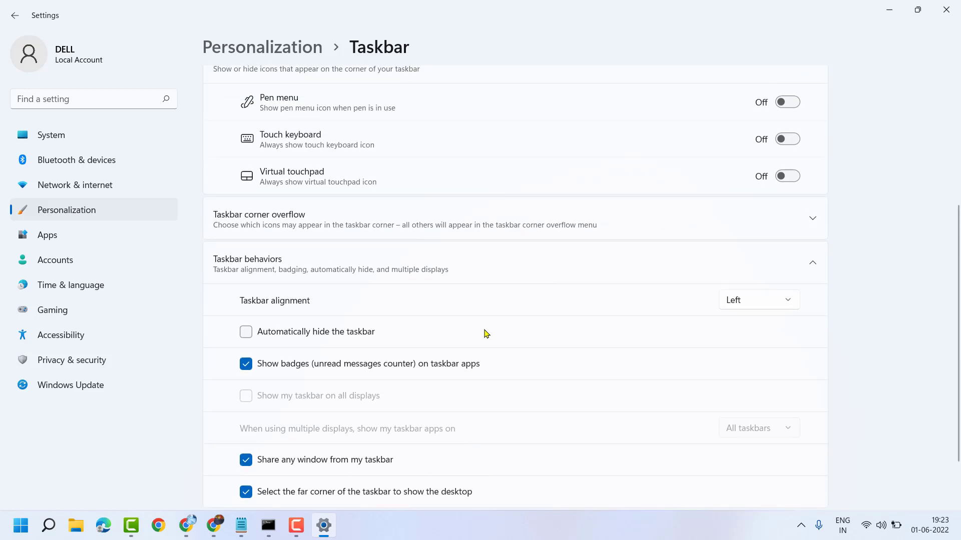